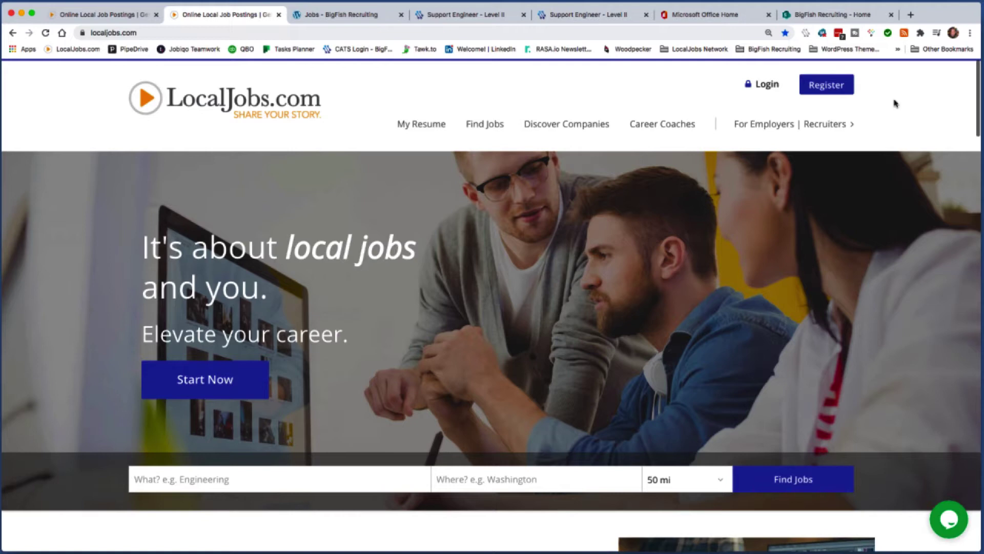
Step: Search for 'support engineer' jobs within 50 miles of Charlotte, NC, USA
{"action": "scroll", "coordinate": [525, 176], "scroll_direction": "down", "scroll_amount": 2}
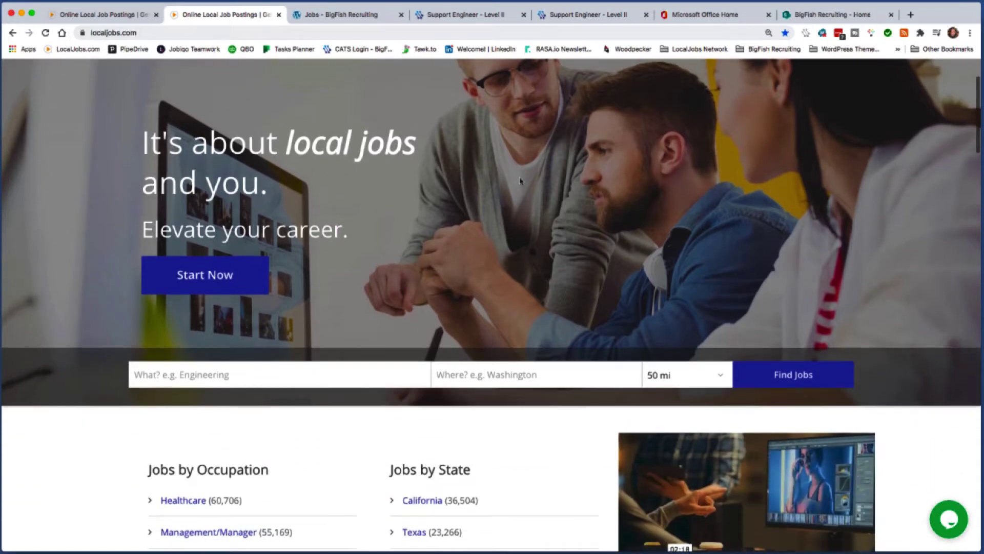
{"action": "left_click", "coordinate": [234, 374]}
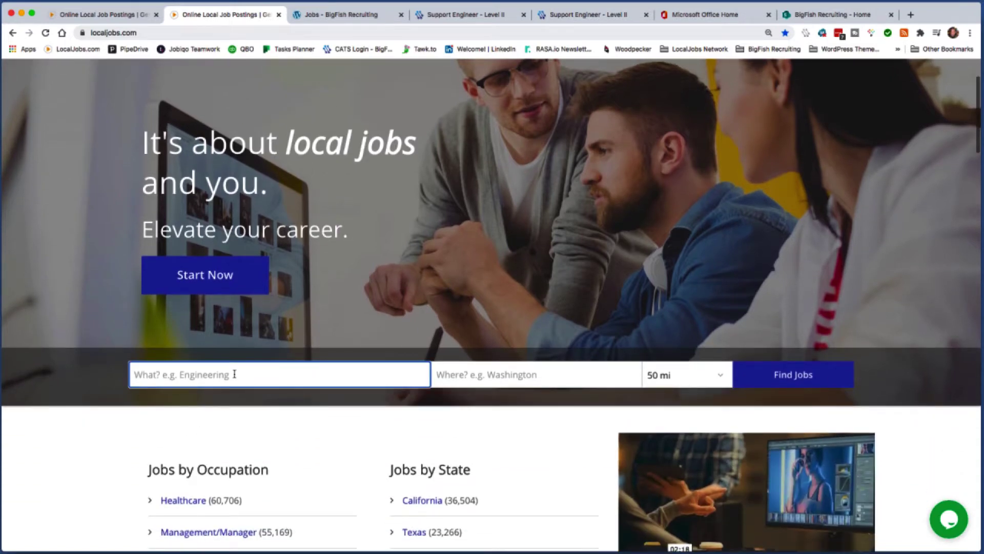
{"action": "type", "text": "support"}
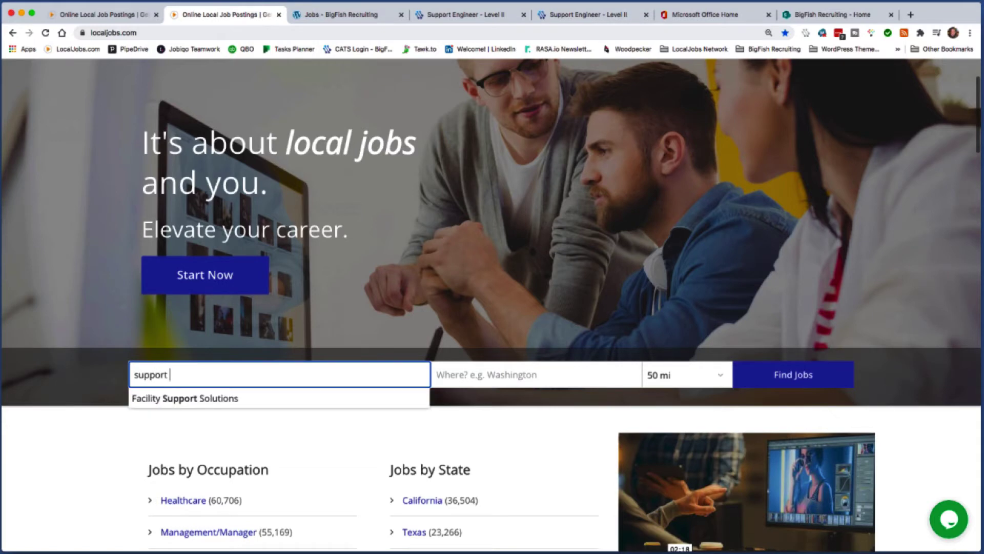
{"action": "type", "text": " engineer"}
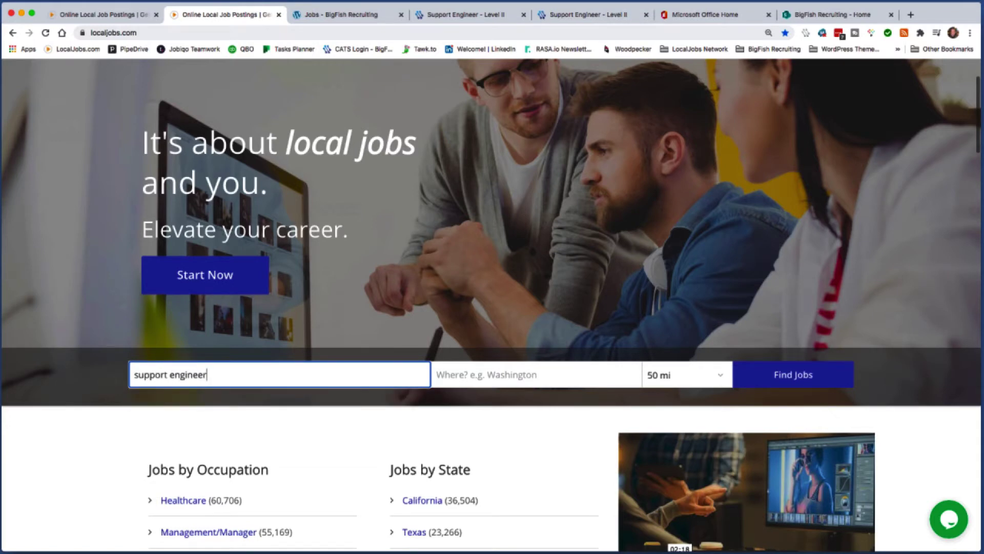
{"action": "left_click", "coordinate": [462, 374]}
{"action": "type", "text": "char"}
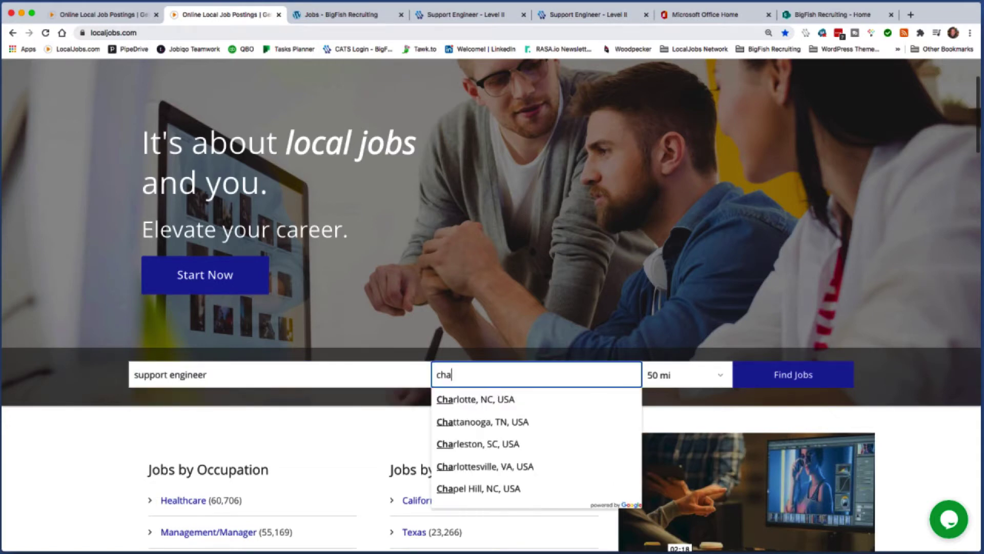
{"action": "left_click", "coordinate": [504, 400]}
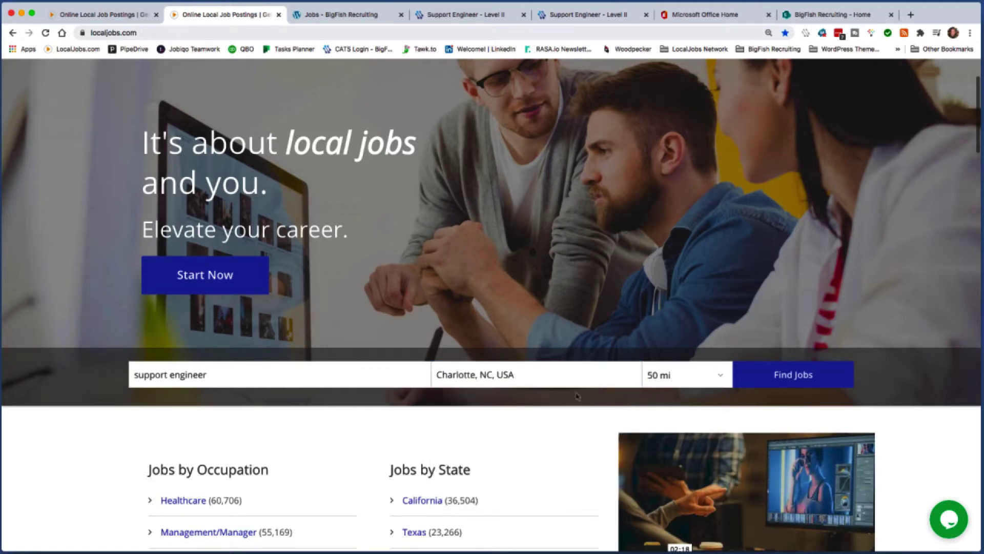
{"action": "left_click", "coordinate": [793, 377]}
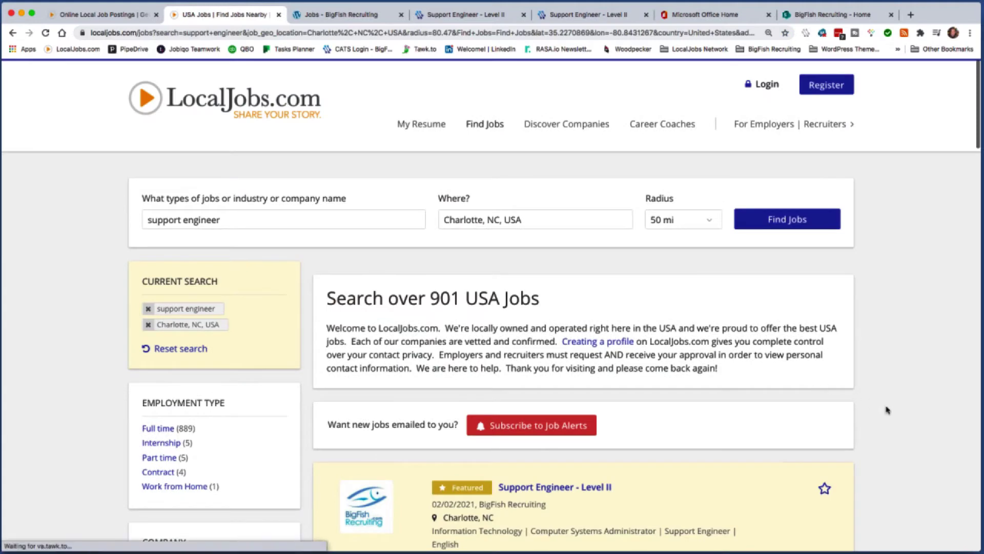
Step: Open the featured Support Engineer - Level II posting, read its description, and start applying
{"action": "scroll", "coordinate": [900, 422], "scroll_direction": "down", "scroll_amount": 3}
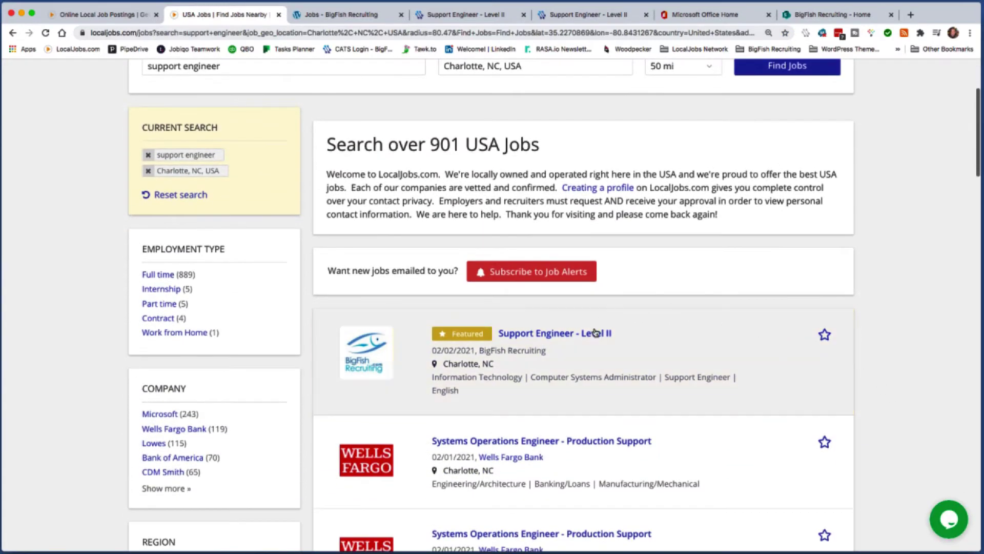
{"action": "scroll", "coordinate": [618, 459], "scroll_direction": "down", "scroll_amount": 2}
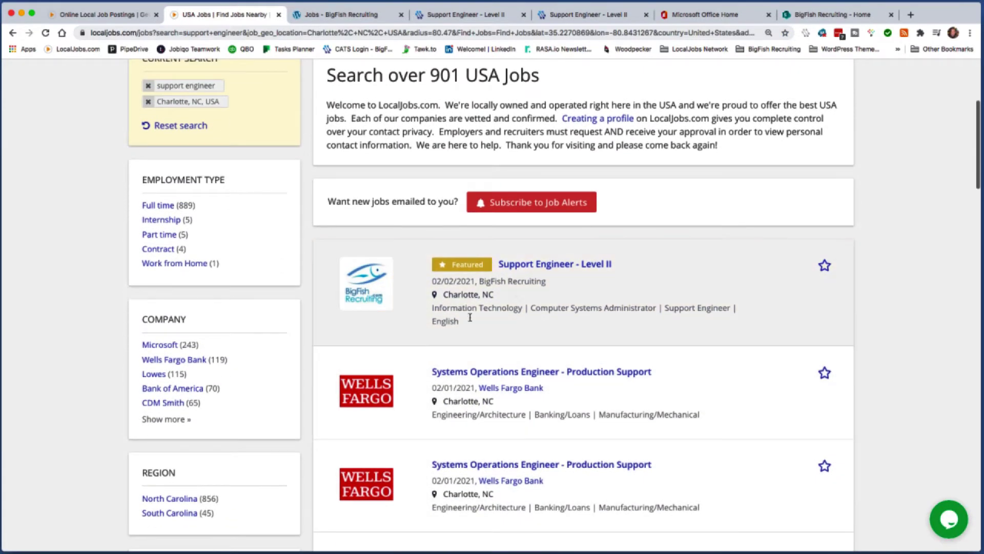
{"action": "left_click", "coordinate": [532, 265]}
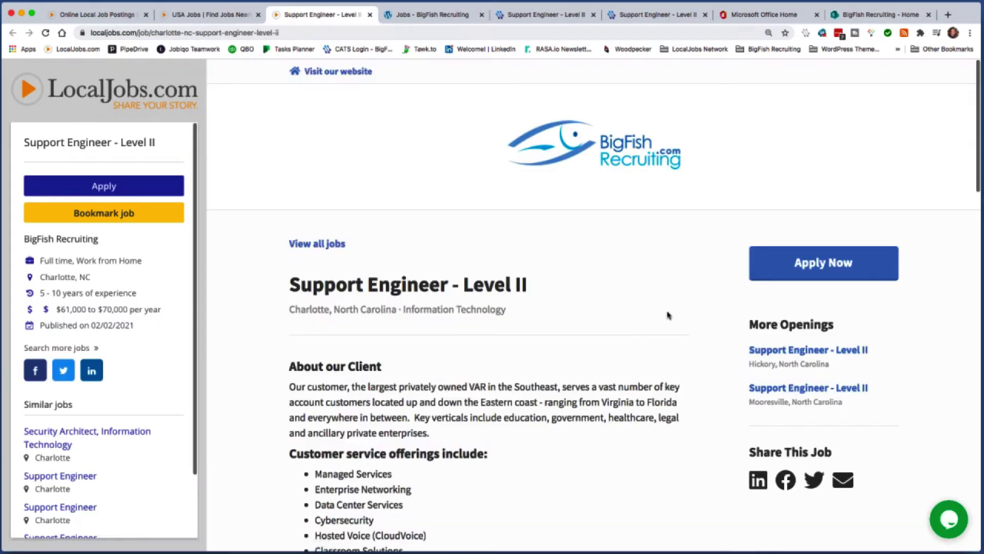
{"action": "scroll", "coordinate": [673, 430], "scroll_direction": "down", "scroll_amount": 4}
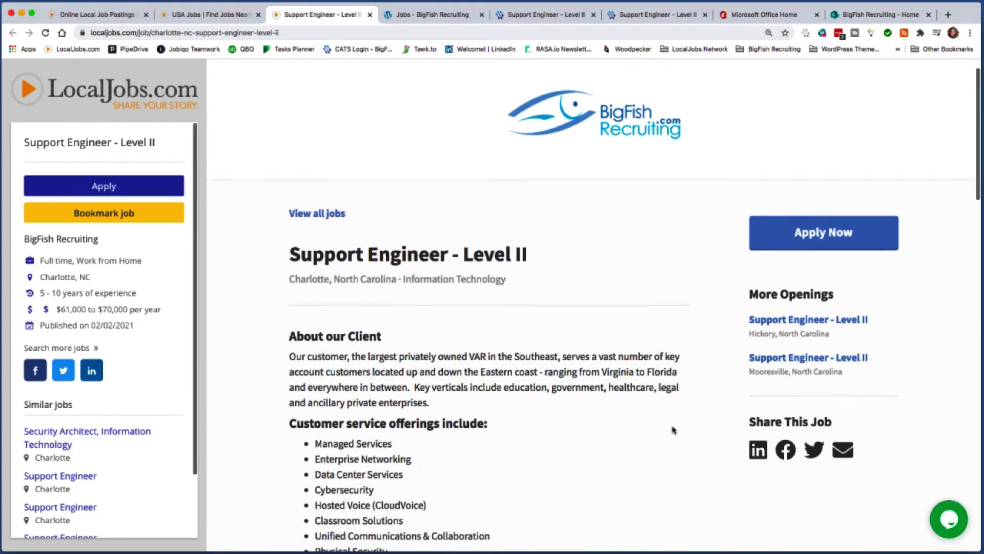
{"action": "scroll", "coordinate": [673, 429], "scroll_direction": "up", "scroll_amount": 4}
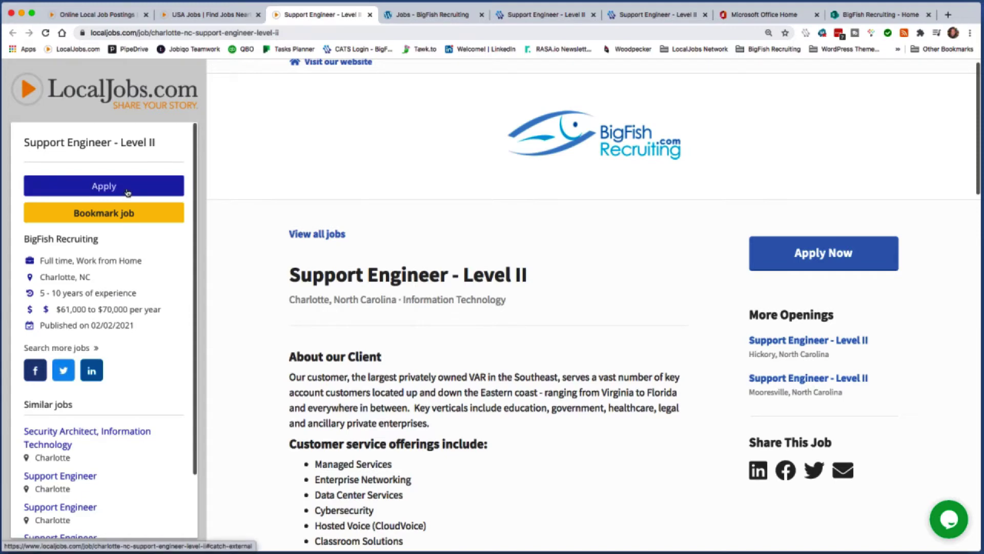
{"action": "scroll", "coordinate": [272, 340], "scroll_direction": "down", "scroll_amount": 8}
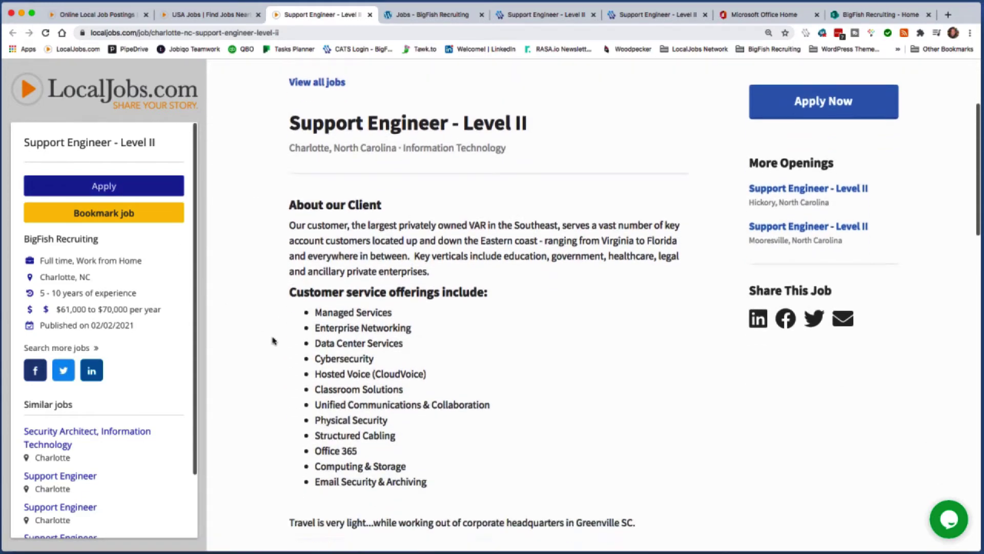
{"action": "scroll", "coordinate": [244, 209], "scroll_direction": "up", "scroll_amount": 8}
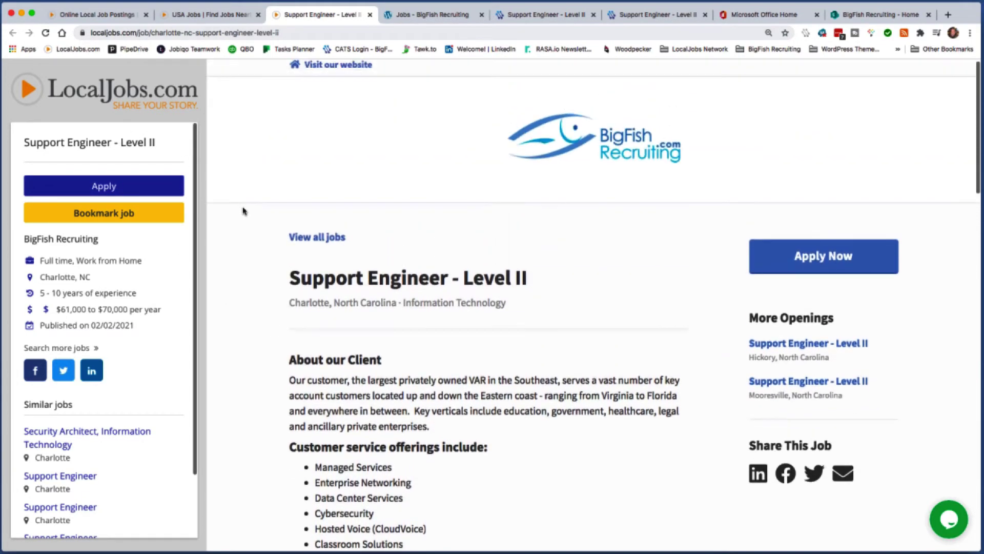
{"action": "left_click", "coordinate": [140, 191]}
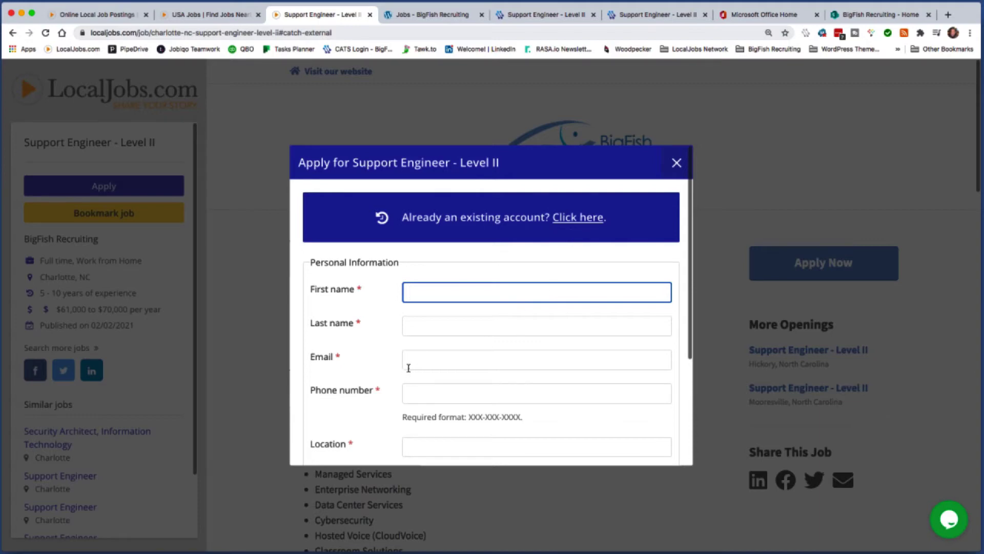
Step: Enter the applicant's first name and last name in the Apply form
{"action": "type", "text": "Bi"}
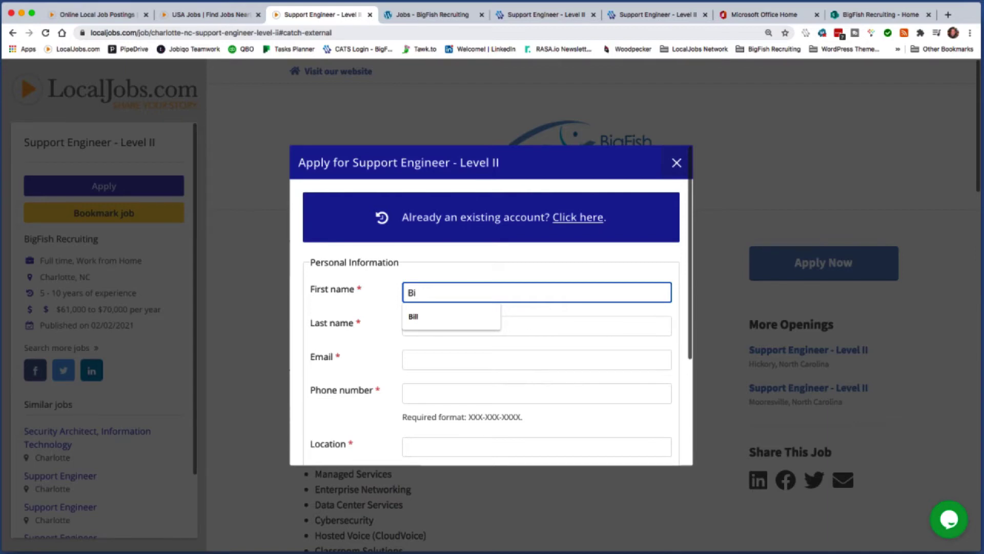
{"action": "key", "text": "BackSpace"}
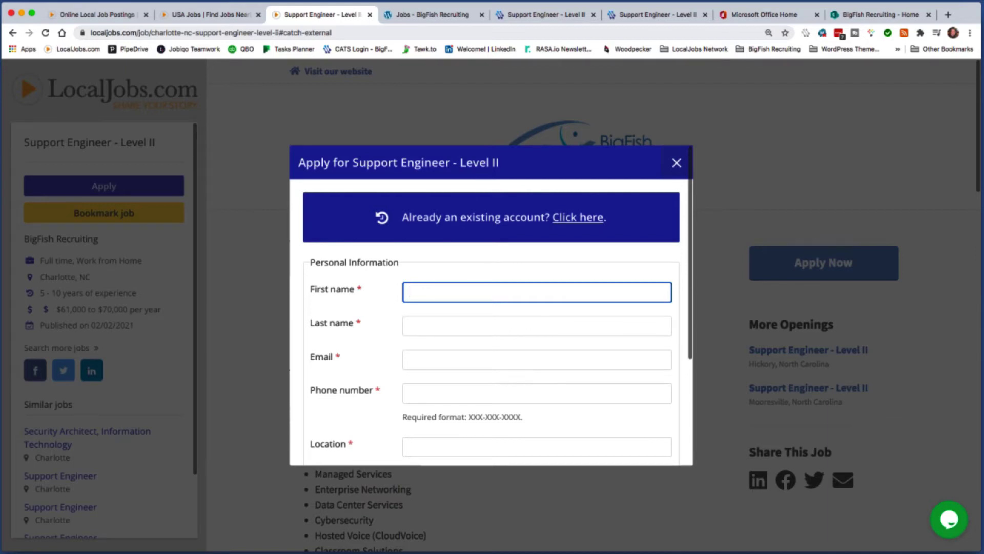
{"action": "type", "text": "Be"}
{"action": "key", "text": "BackSpace"}
{"action": "key", "text": "BackSpace"}
{"action": "key", "text": "Tab"}
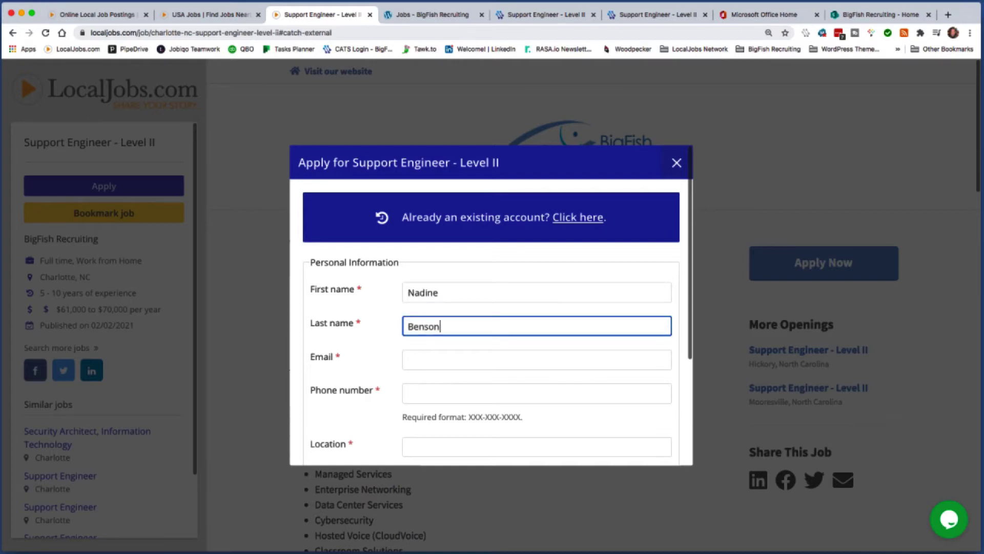
Step: Fill in the applicant's e-mail and phone number, then type 'Charlo' into Location
{"action": "key", "text": "Tab"}
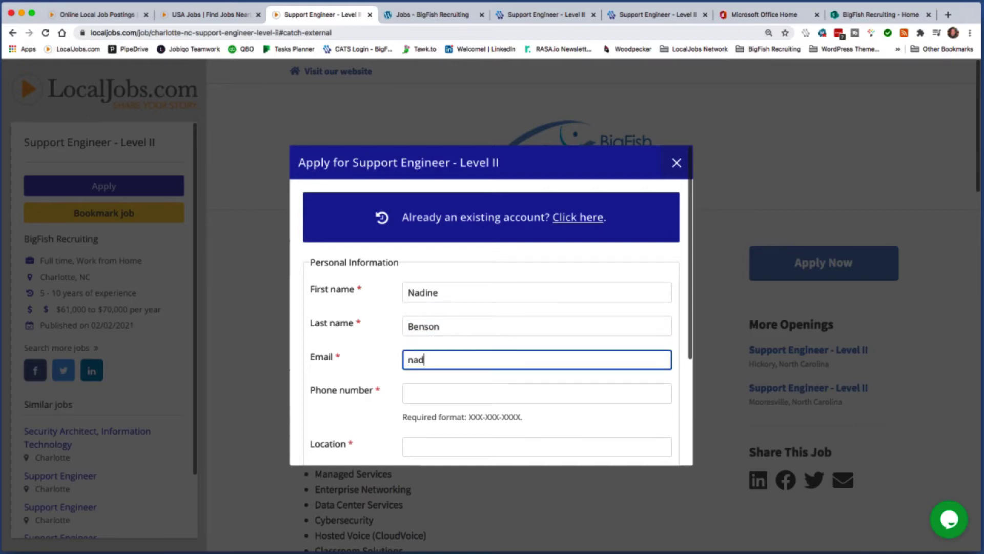
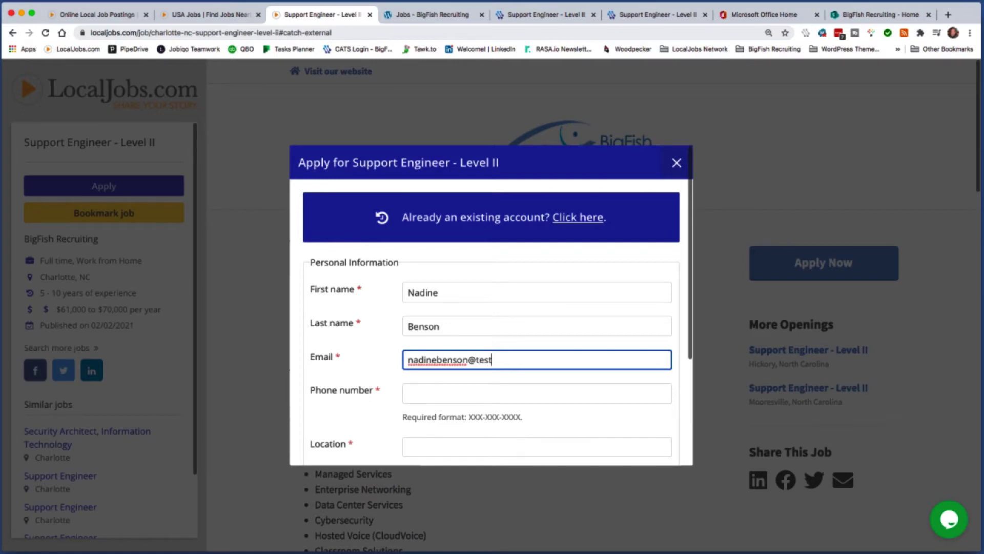
{"action": "key", "text": "Tab"}
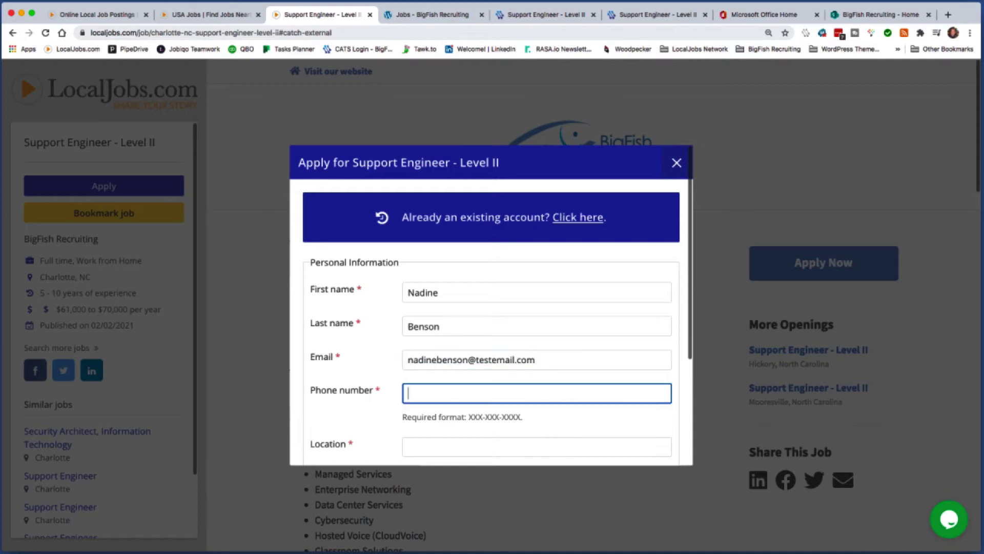
{"action": "scroll", "coordinate": [605, 382], "scroll_direction": "down", "scroll_amount": 2}
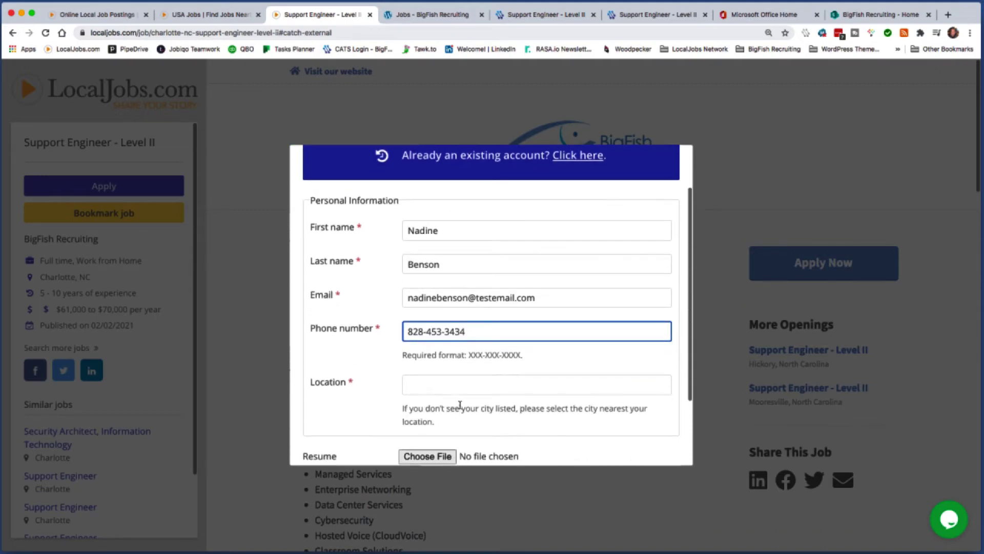
{"action": "left_click", "coordinate": [447, 384]}
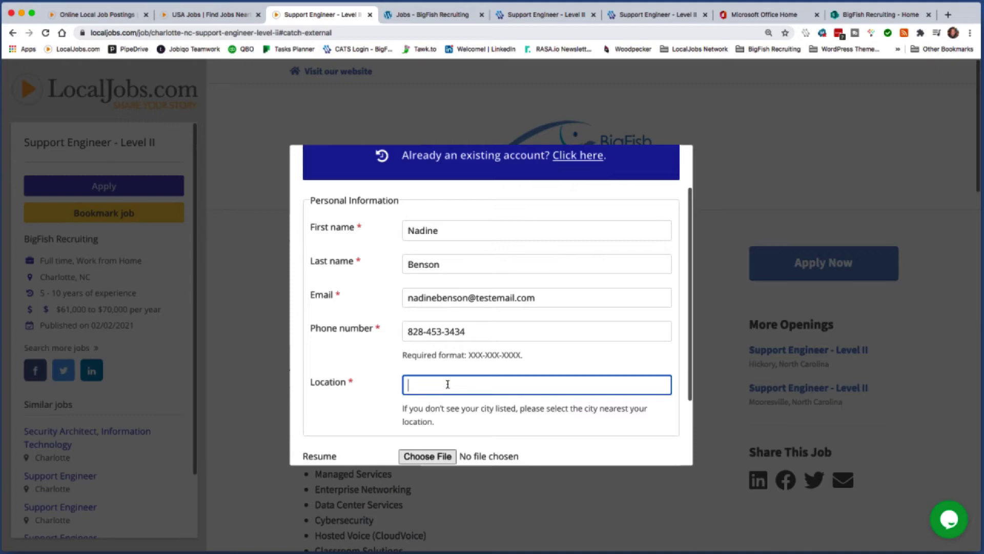
{"action": "type", "text": "Charloo"}
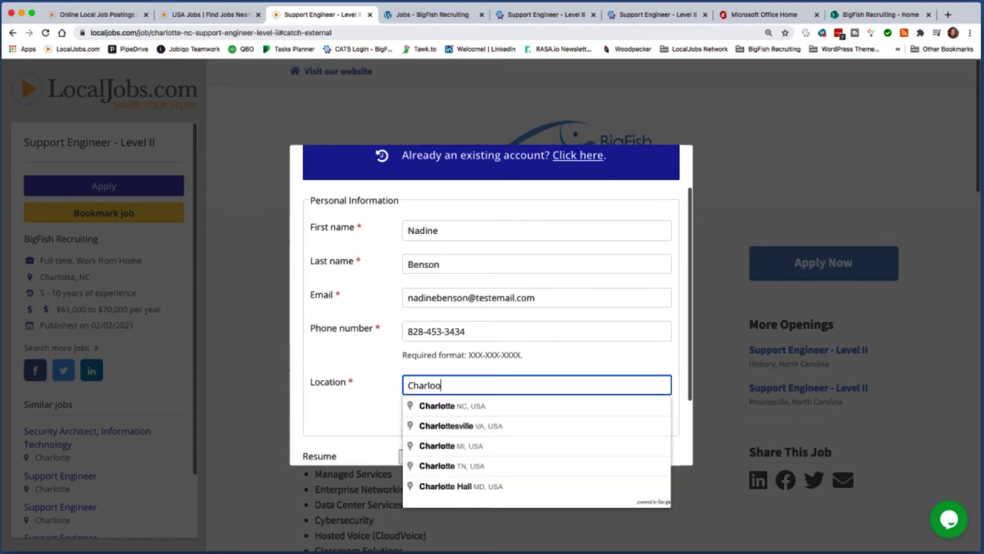
{"action": "key", "text": "BackSpace"}
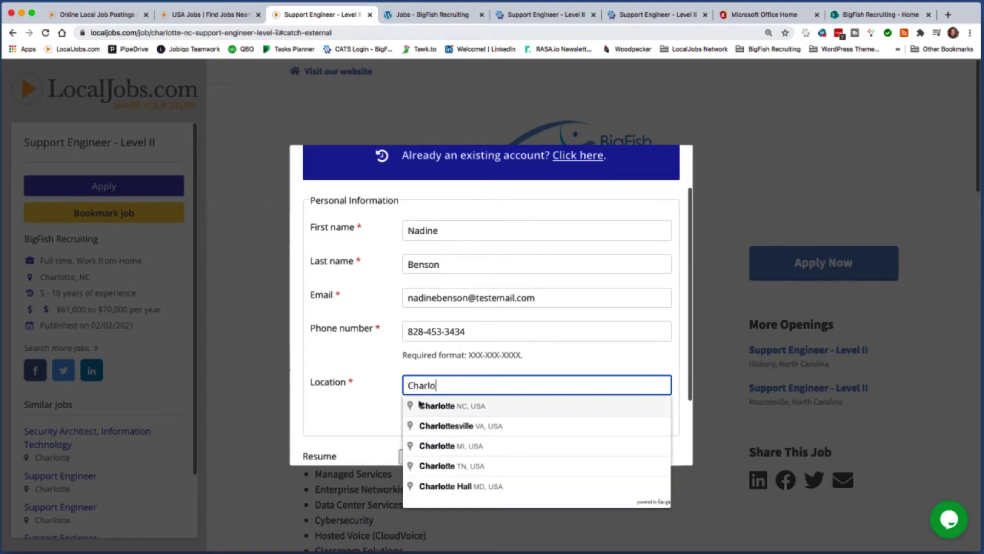
Step: Pick Charlotte, NC, USA as the location and submit via 'Create account and continue'
{"action": "left_click", "coordinate": [444, 407]}
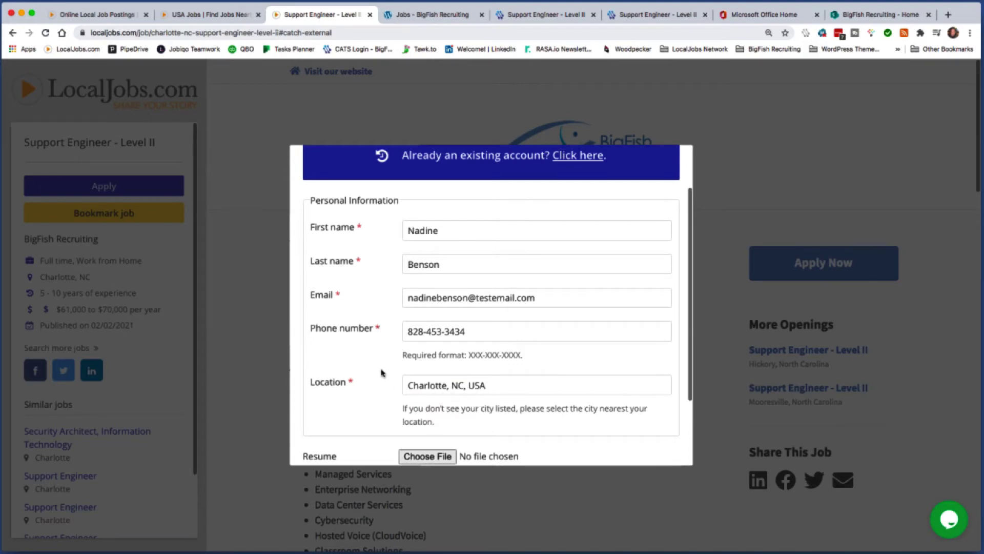
{"action": "scroll", "coordinate": [391, 415], "scroll_direction": "down", "scroll_amount": 3}
{"action": "scroll", "coordinate": [391, 415], "scroll_direction": "down", "scroll_amount": 1}
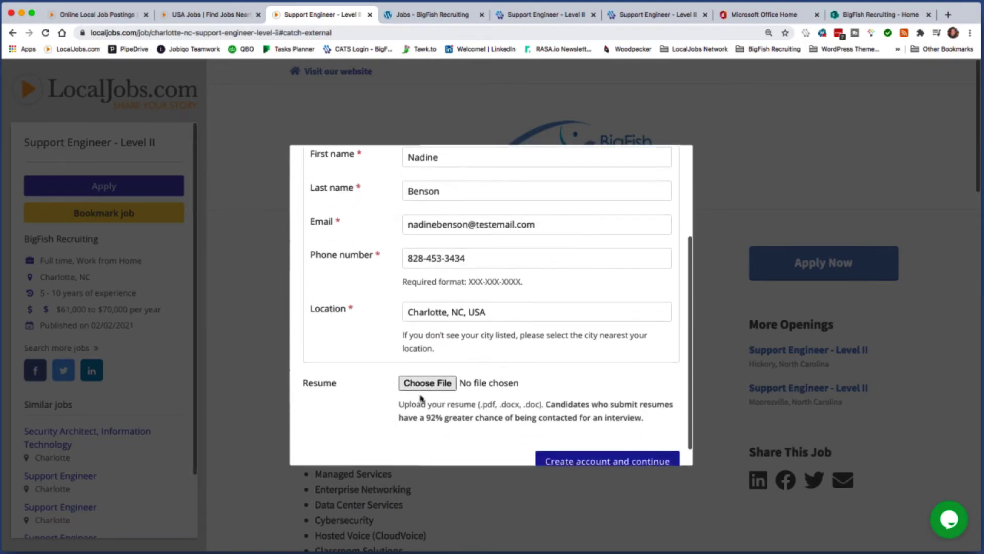
{"action": "scroll", "coordinate": [369, 402], "scroll_direction": "down", "scroll_amount": 2}
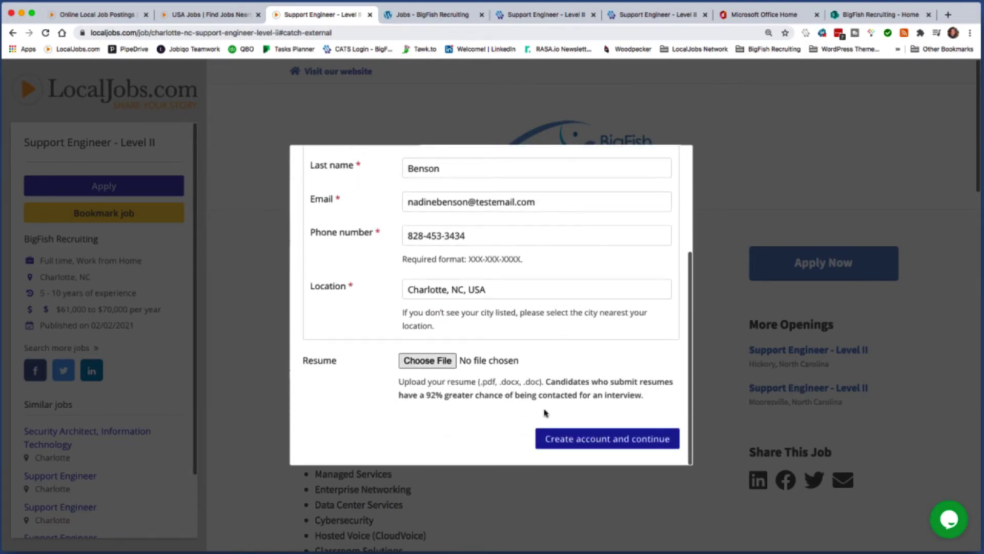
{"action": "scroll", "coordinate": [577, 359], "scroll_direction": "up", "scroll_amount": 3}
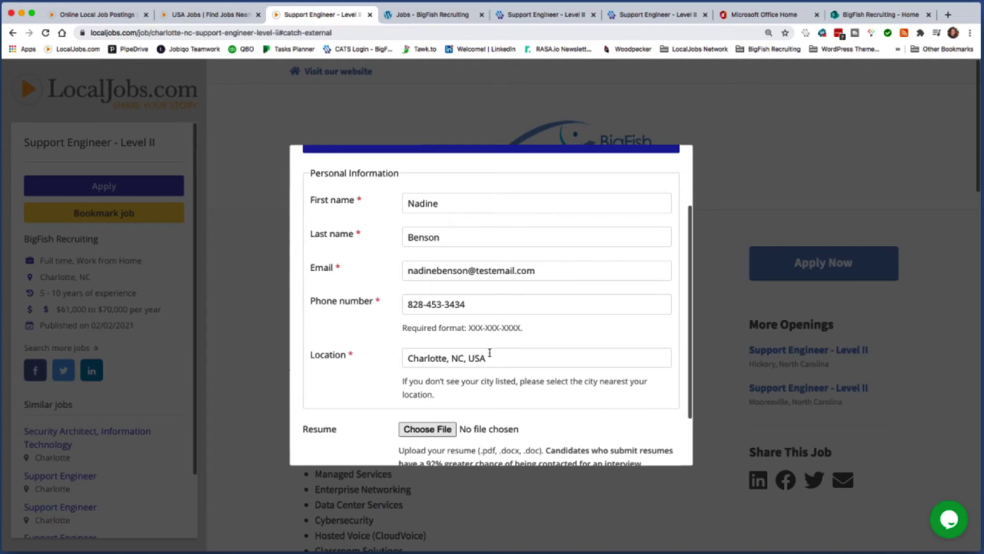
{"action": "scroll", "coordinate": [491, 354], "scroll_direction": "up", "scroll_amount": 3}
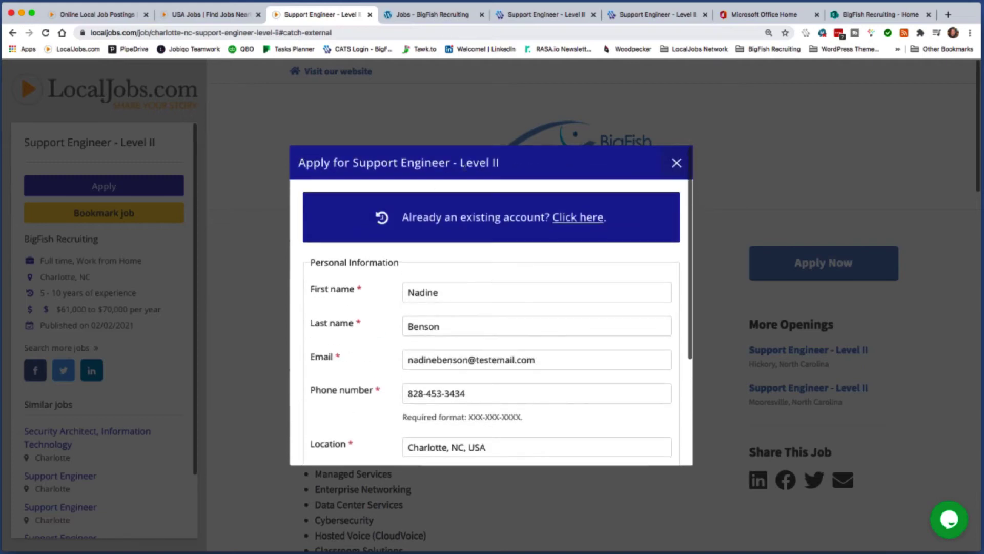
{"action": "scroll", "coordinate": [610, 420], "scroll_direction": "down", "scroll_amount": 4}
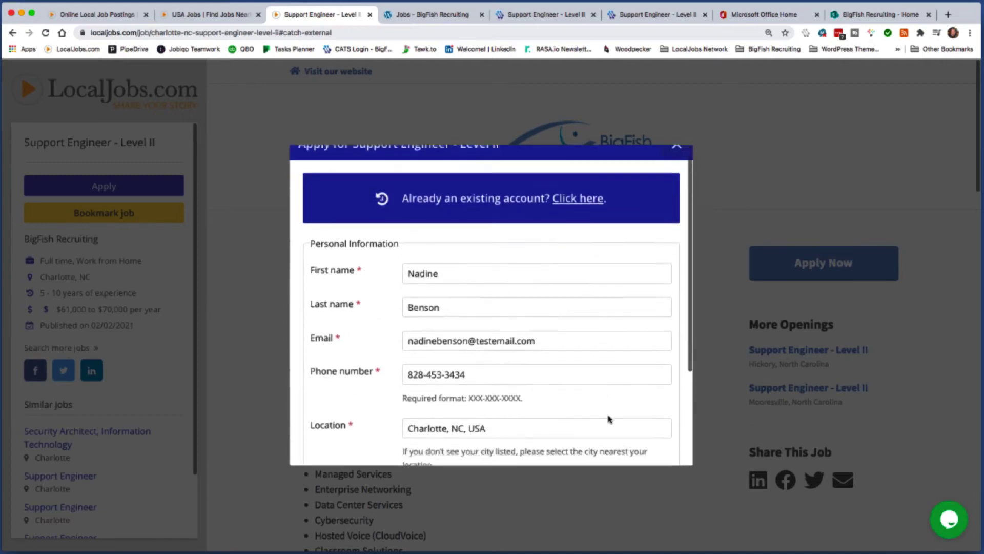
{"action": "scroll", "coordinate": [611, 420], "scroll_direction": "down", "scroll_amount": 1}
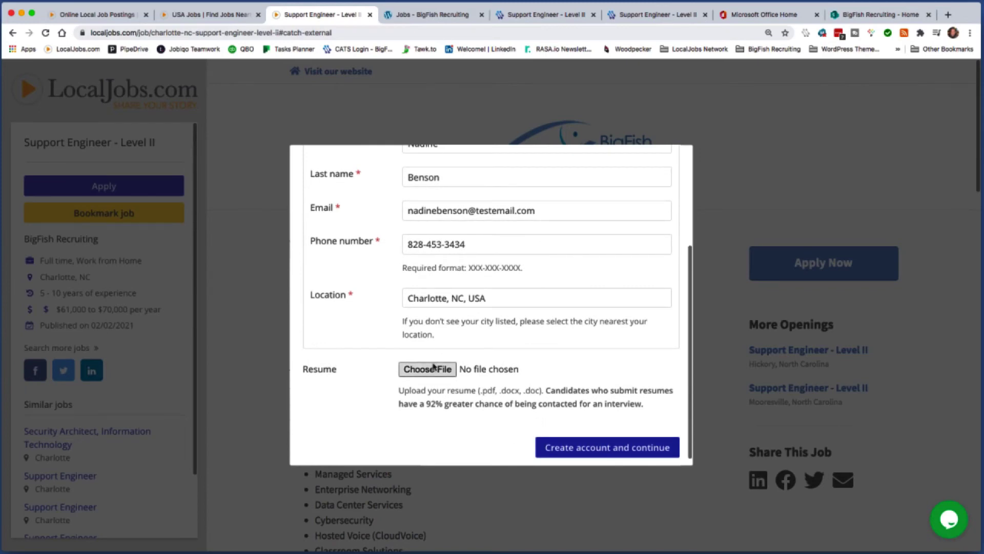
{"action": "left_click", "coordinate": [614, 453]}
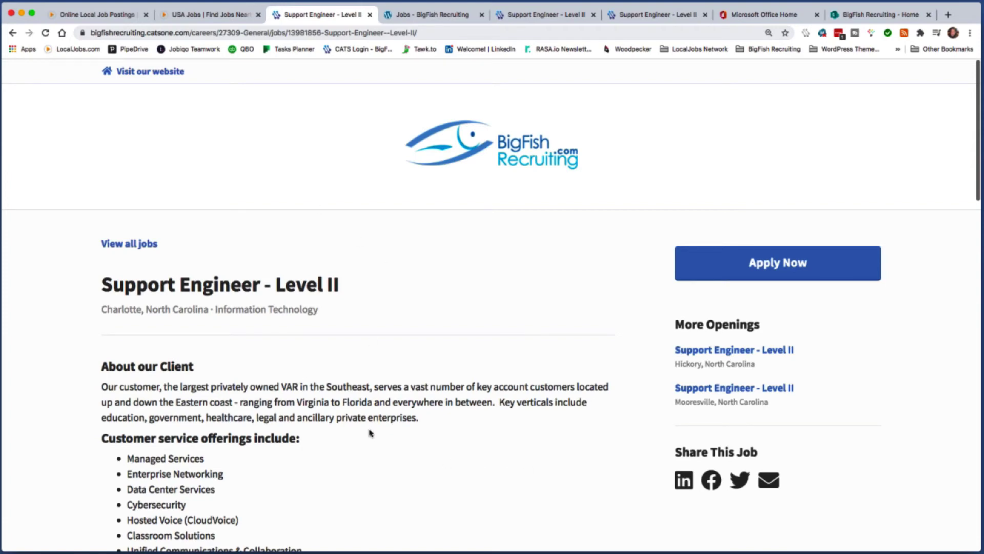
Step: Review the BigFish job page, then return to the LocalJobs.com search results tab
{"action": "scroll", "coordinate": [371, 433], "scroll_direction": "down", "scroll_amount": 5}
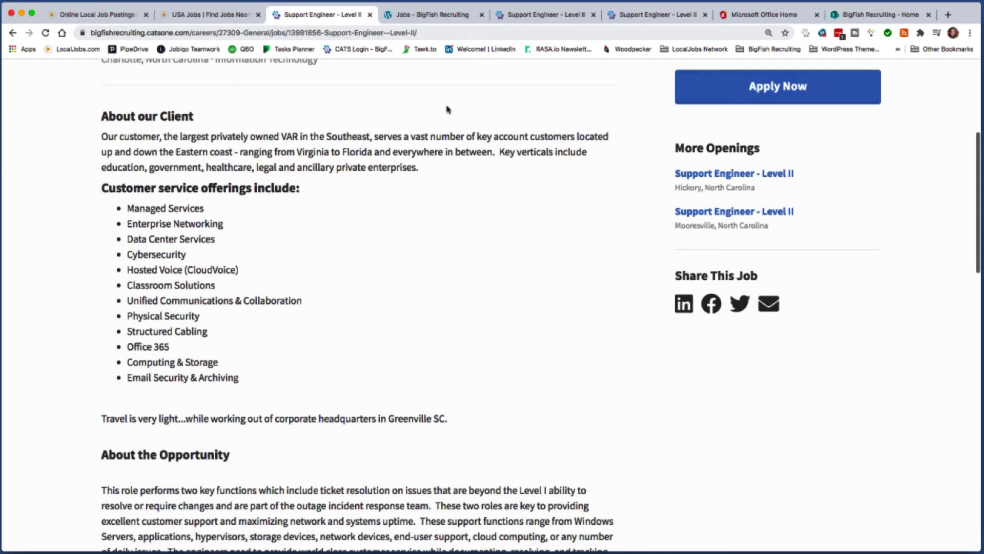
{"action": "left_click", "coordinate": [239, 16]}
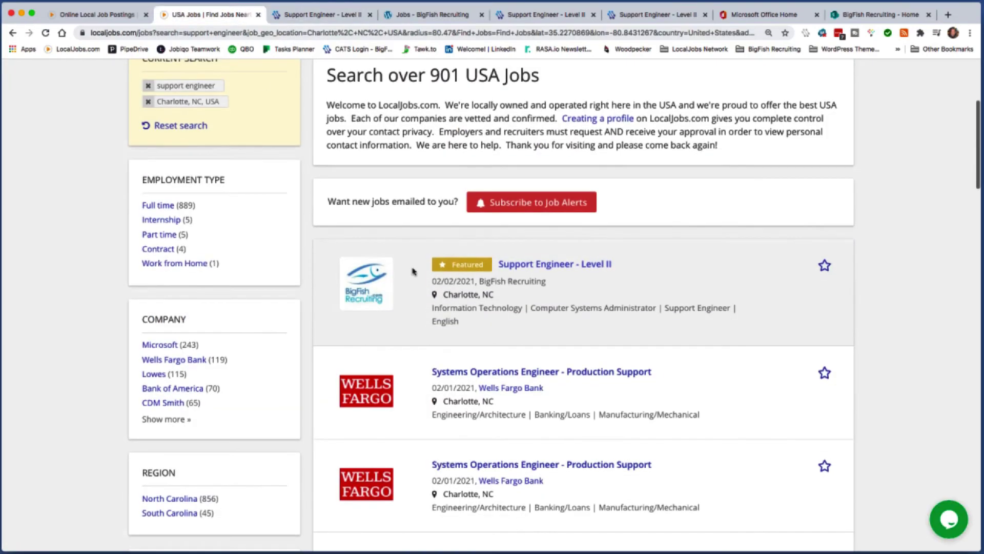
Step: Log in to LocalJobs.com as the recruiter using the saved credentials
{"action": "scroll", "coordinate": [414, 270], "scroll_direction": "up", "scroll_amount": 5}
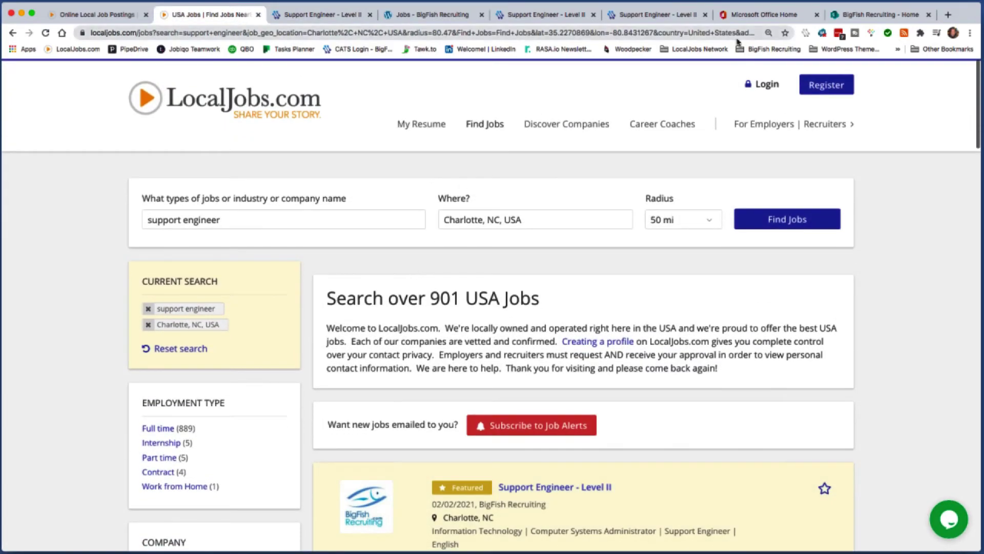
{"action": "left_click", "coordinate": [756, 87]}
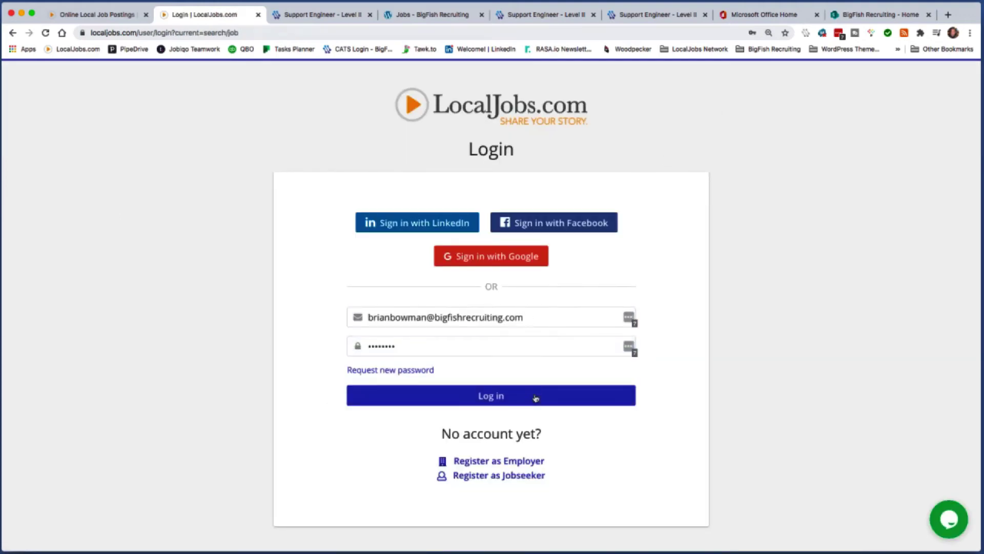
{"action": "left_click", "coordinate": [536, 399]}
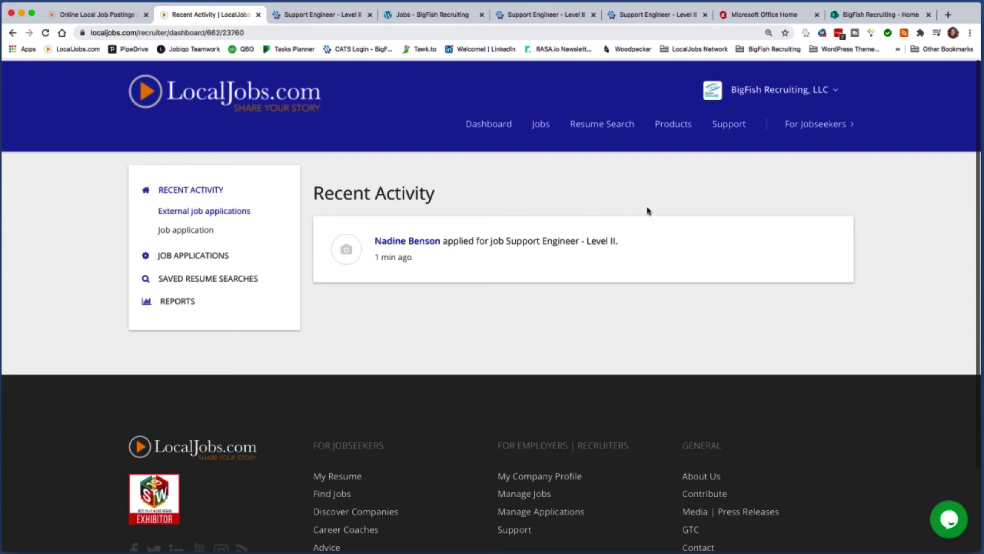
Step: Go to JOB APPLICATIONS from the dashboard sidebar and look over the internal applies
{"action": "scroll", "coordinate": [461, 199], "scroll_direction": "down", "scroll_amount": 1}
{"action": "scroll", "coordinate": [222, 254], "scroll_direction": "down", "scroll_amount": 1}
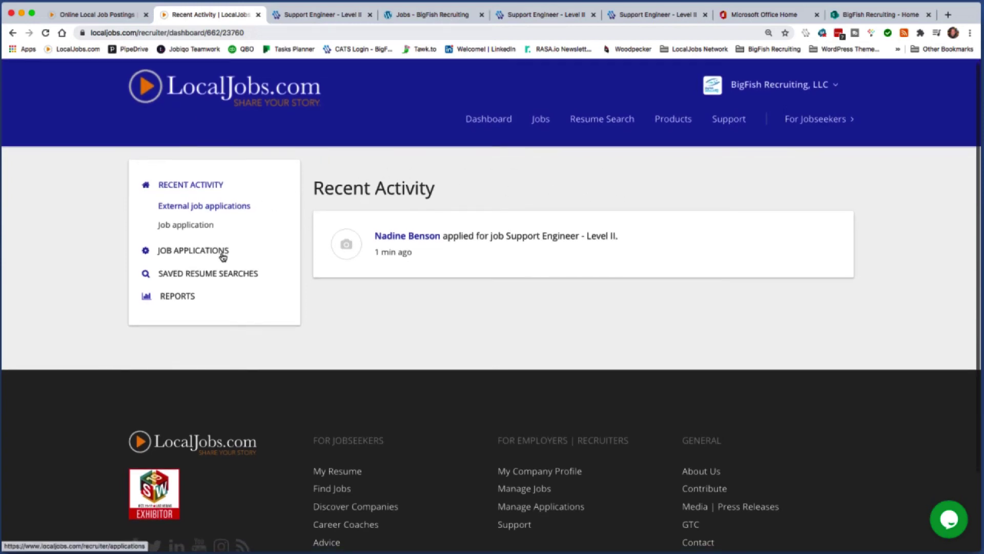
{"action": "left_click", "coordinate": [222, 254]}
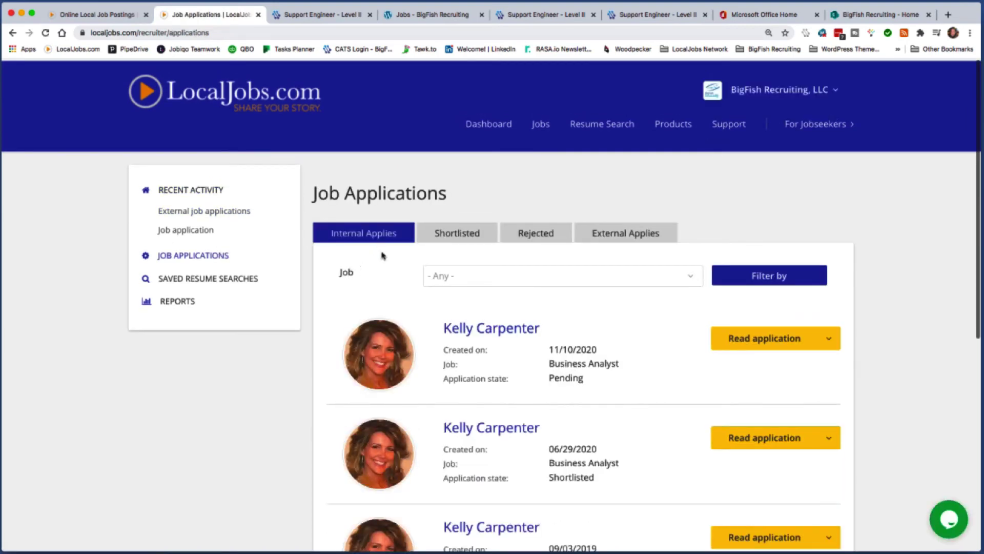
{"action": "scroll", "coordinate": [450, 360], "scroll_direction": "down", "scroll_amount": 3}
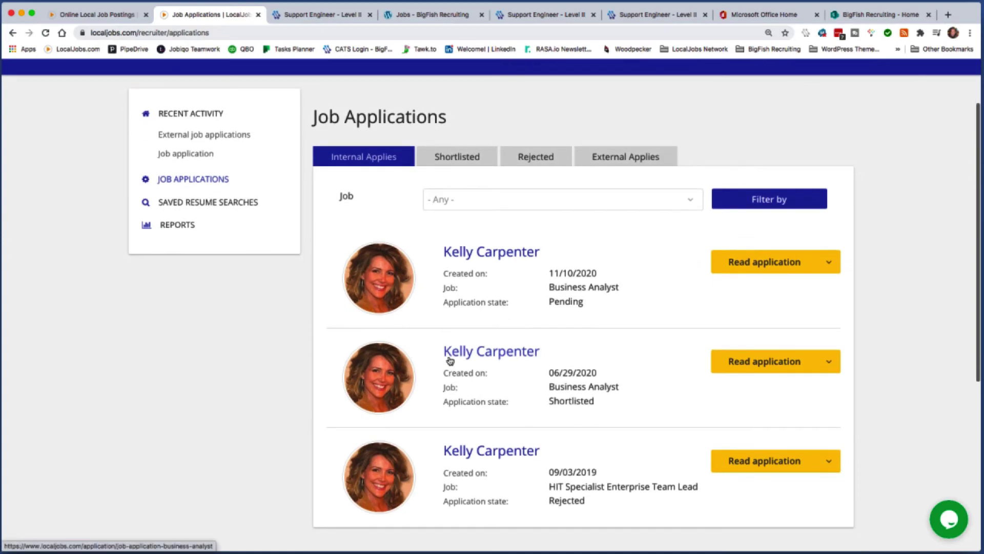
{"action": "scroll", "coordinate": [450, 361], "scroll_direction": "up", "scroll_amount": 2}
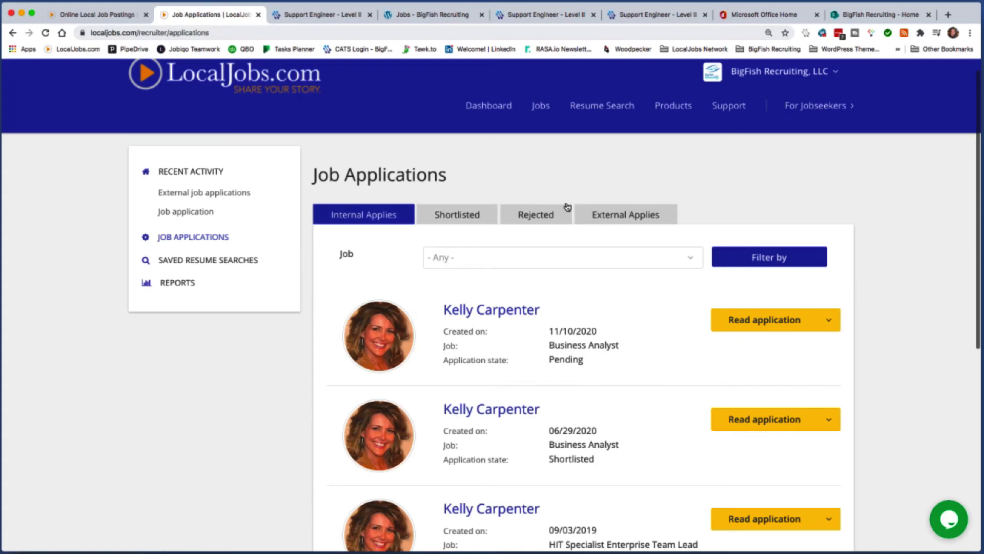
Step: Switch to External Applies and check the Job filter, leaving it at '- Any -'
{"action": "left_click", "coordinate": [607, 216]}
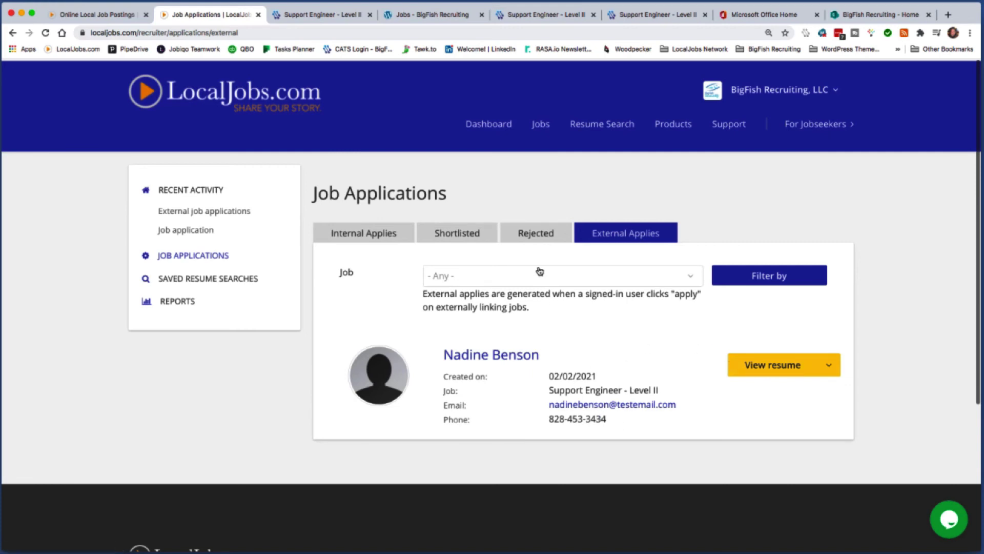
{"action": "left_click", "coordinate": [691, 276]}
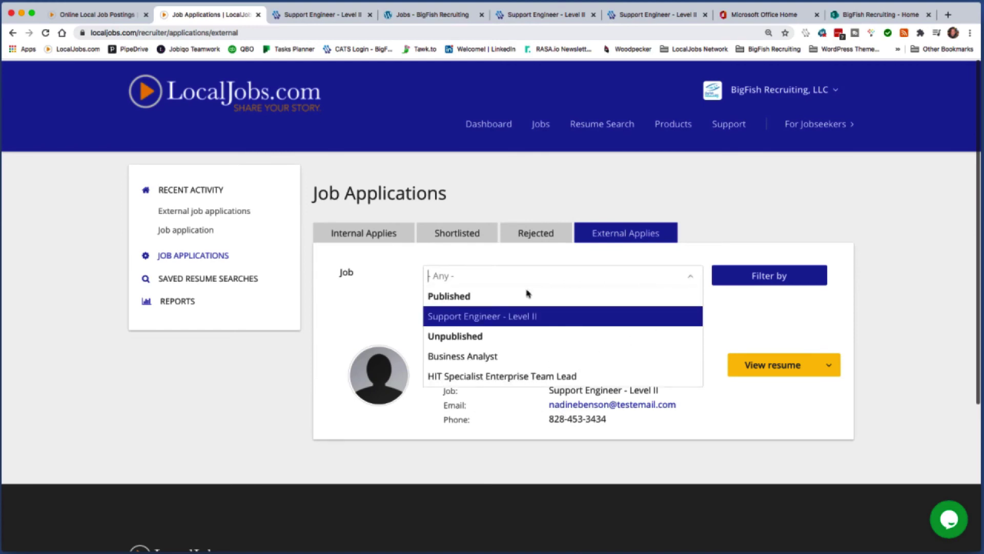
{"action": "left_click", "coordinate": [521, 267]}
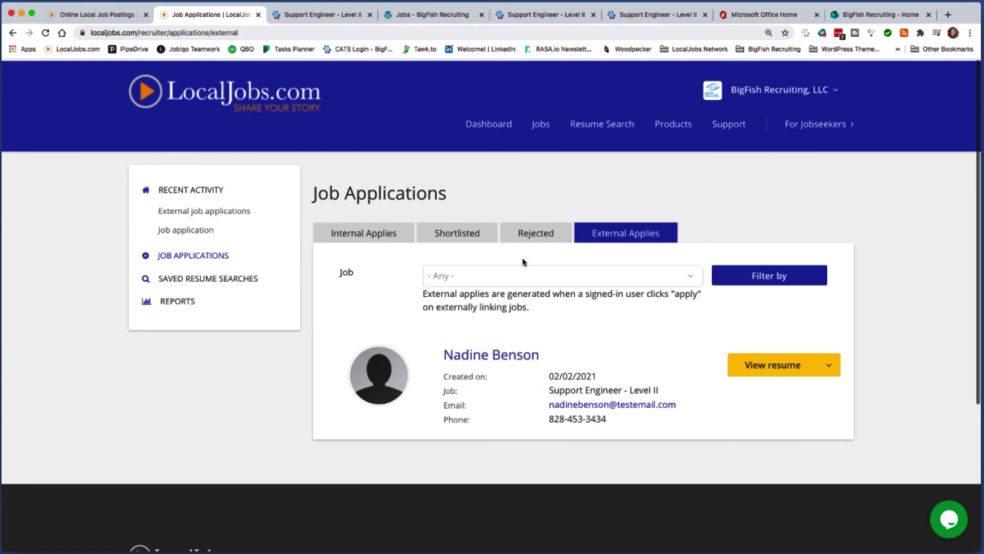